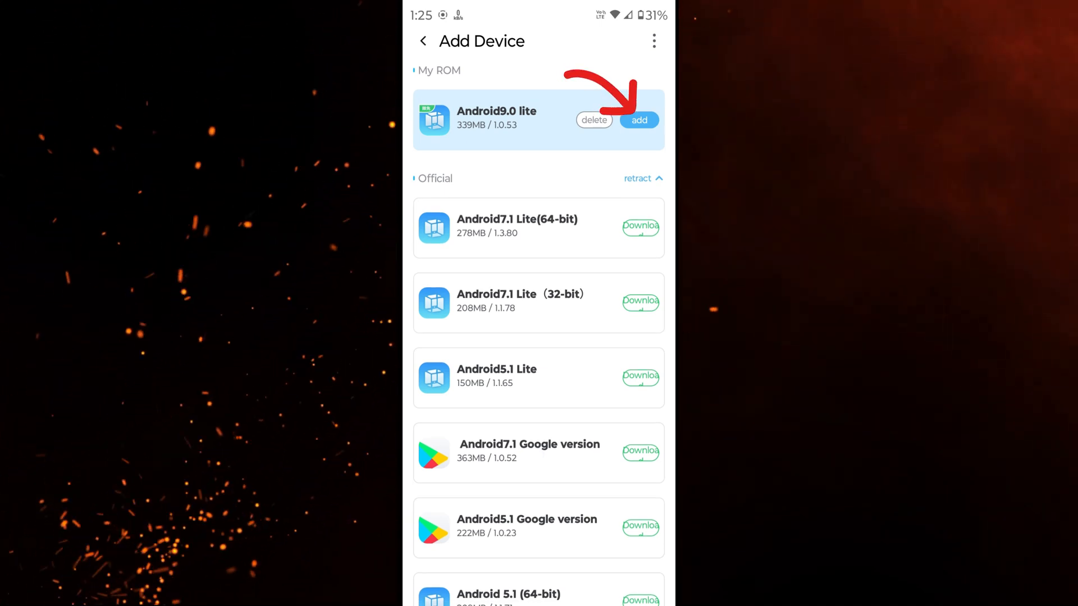
Add the Android 9.0 lite ROM as a virtual machine and dismiss the location prompt
click(639, 119)
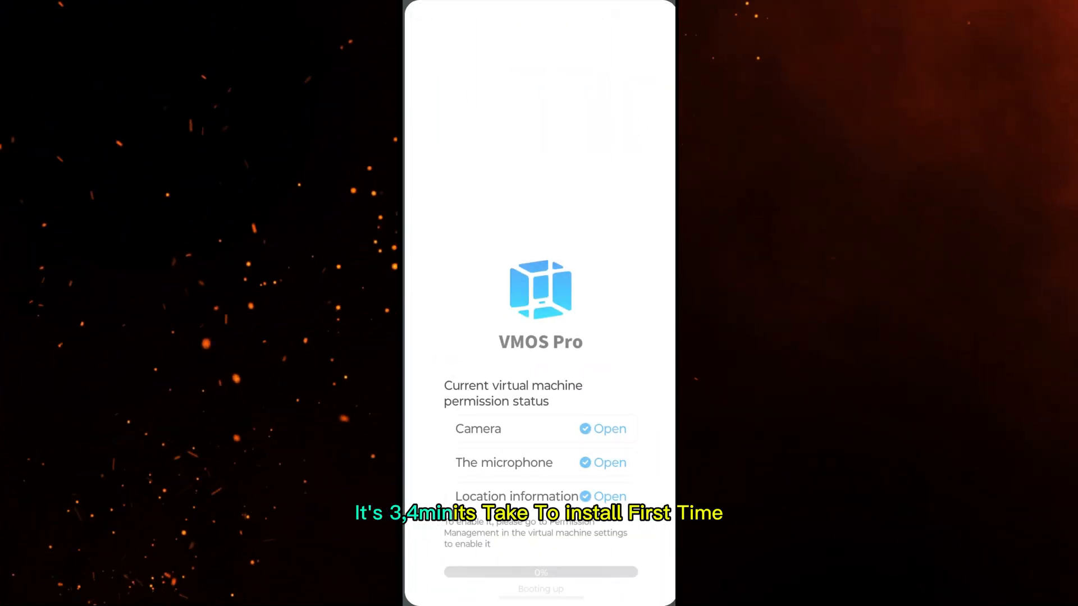
click(539, 398)
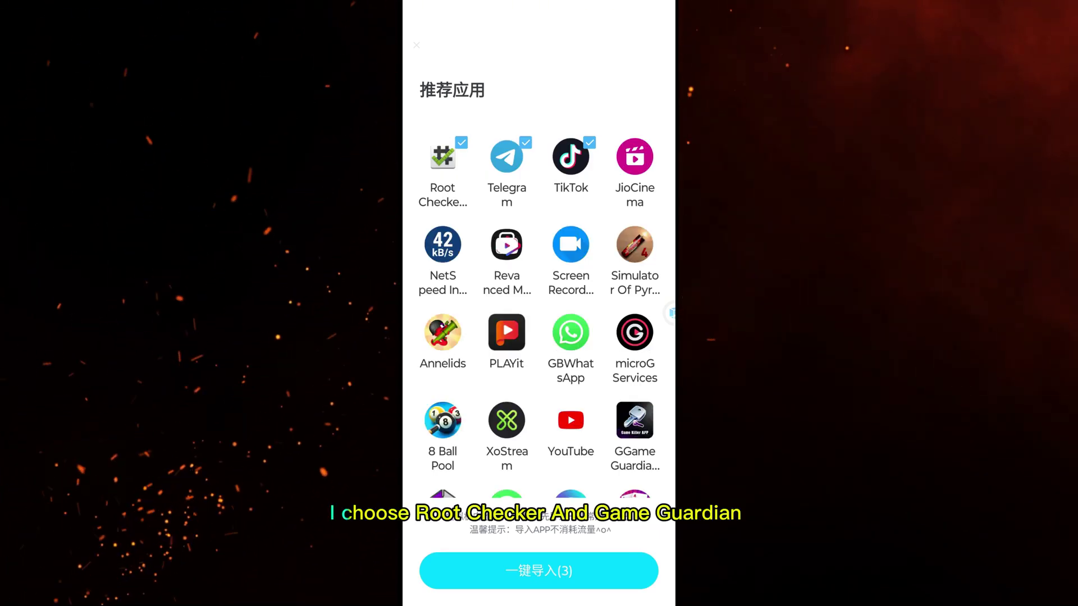
Deselect Telegram and TikTok, then one-click import the remaining two apps (Root Checker, Fqxrd)
click(505, 157)
click(570, 157)
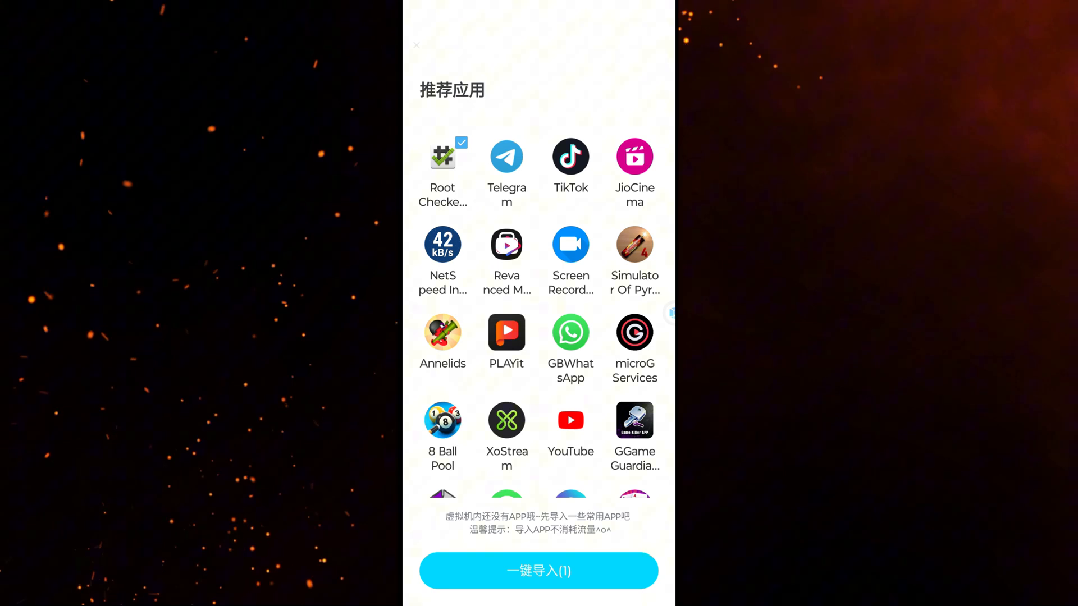
scroll(539, 337, down, 5)
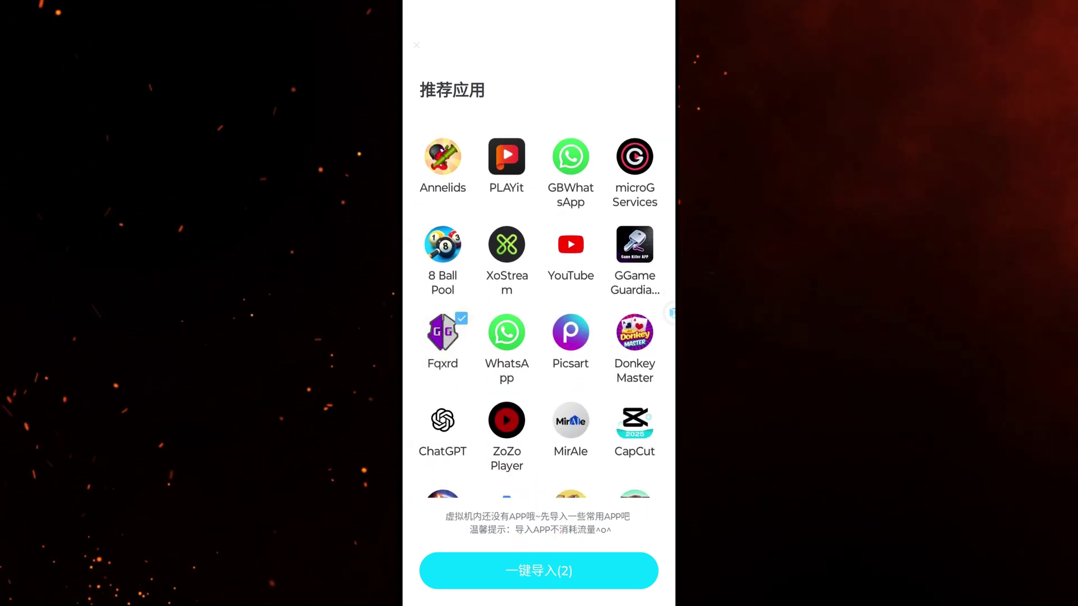
scroll(598, 354, down, 1)
scroll(539, 337, down, 5)
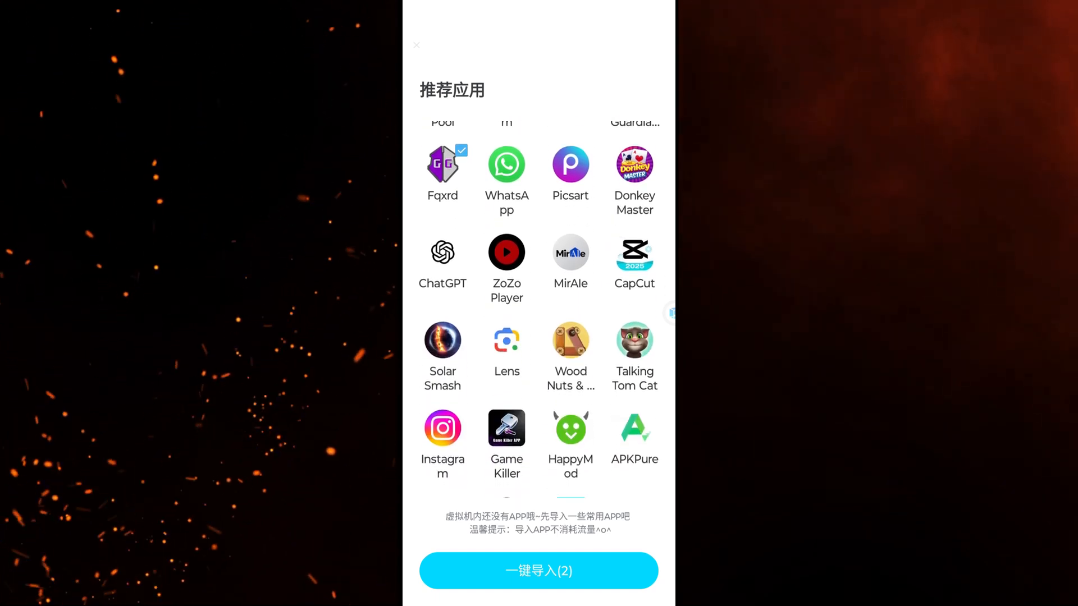
scroll(540, 336, down, 5)
scroll(539, 337, down, 2)
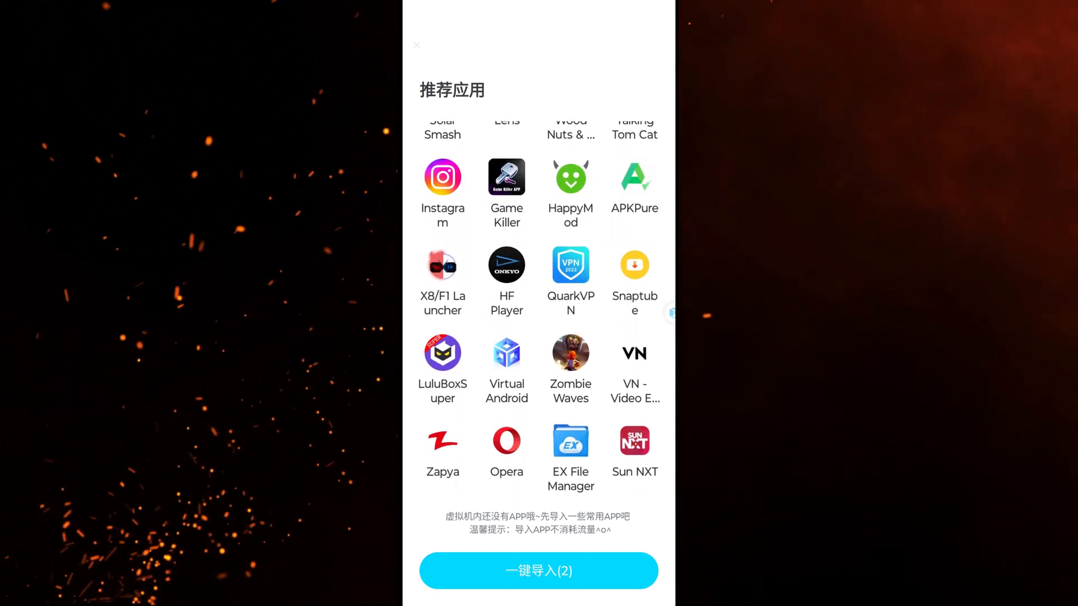
click(539, 571)
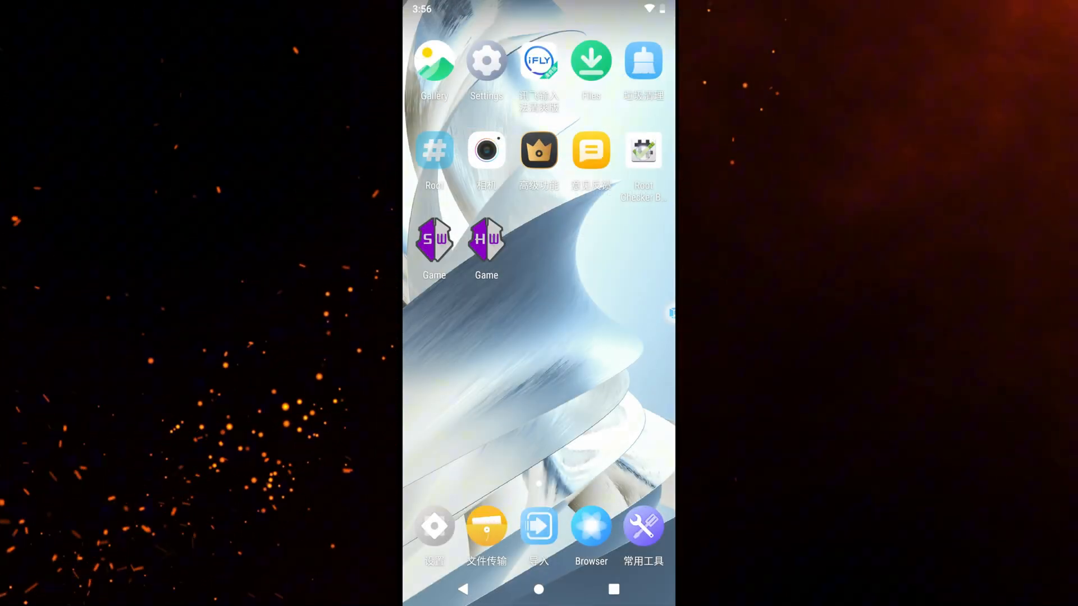
Launch Root Checker, accept its disclaimer and finish the onboarding screens
click(643, 152)
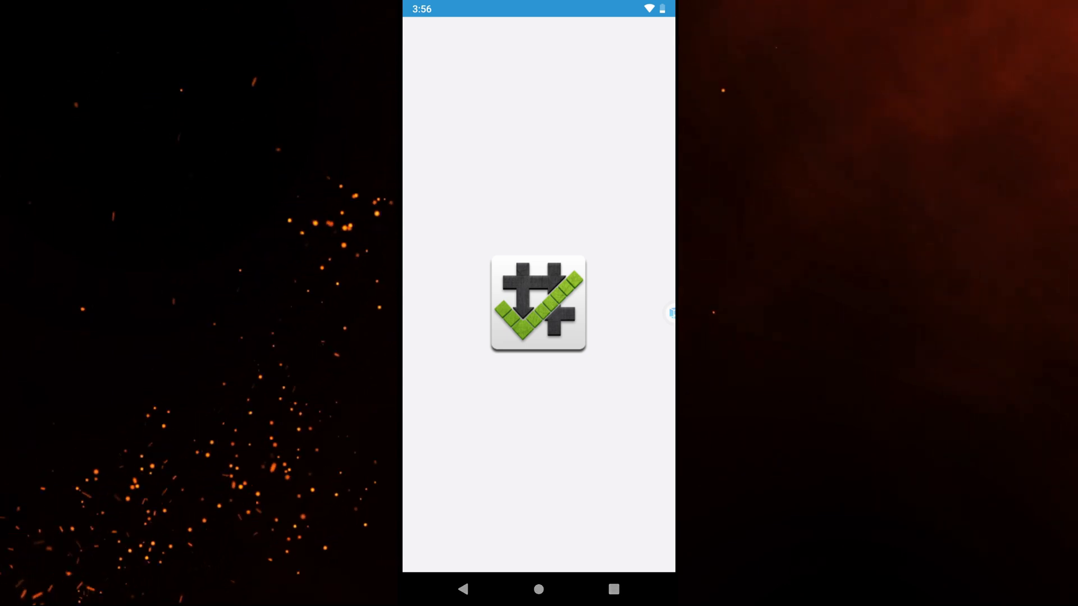
click(615, 418)
drag(657, 364, 472, 365)
click(540, 509)
Verify root (reported not installed) and return to the VM home screen
click(616, 207)
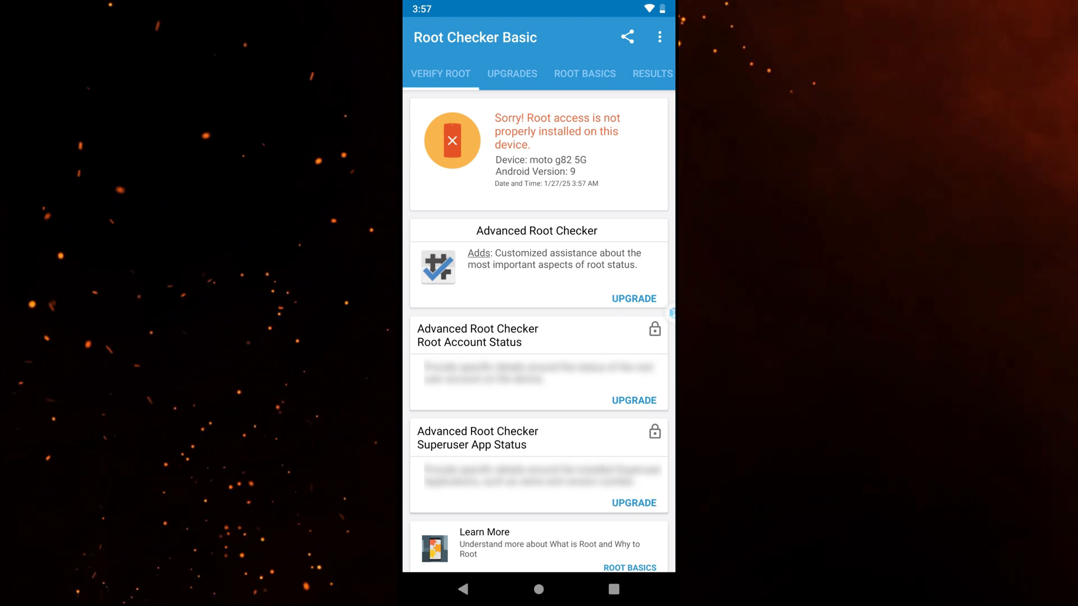
click(543, 590)
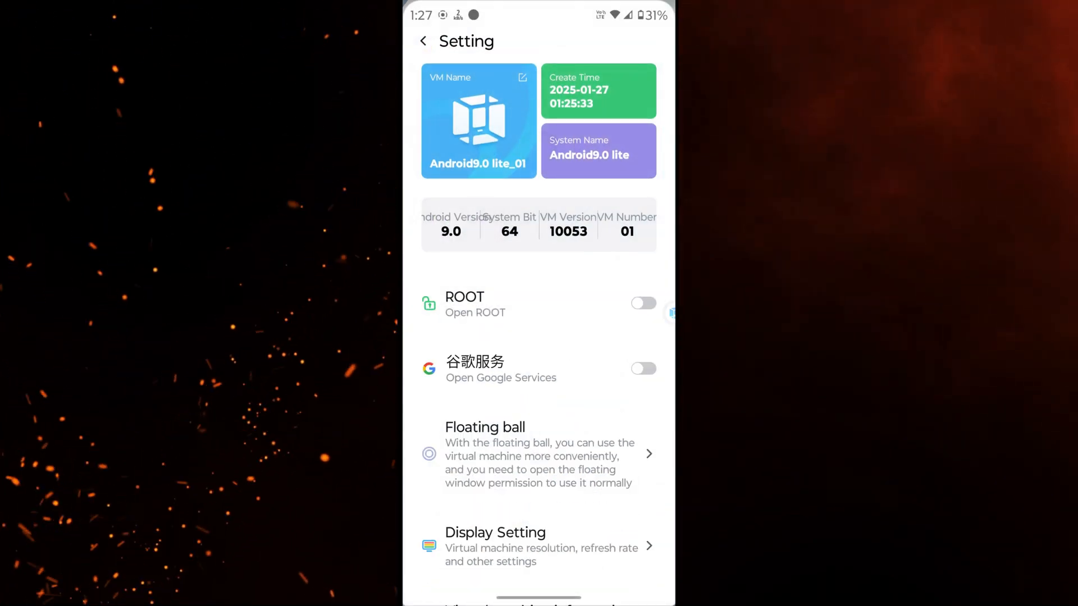
Toggle ROOT on in VM Setting and choose RESTART NOW so root takes effect
click(539, 303)
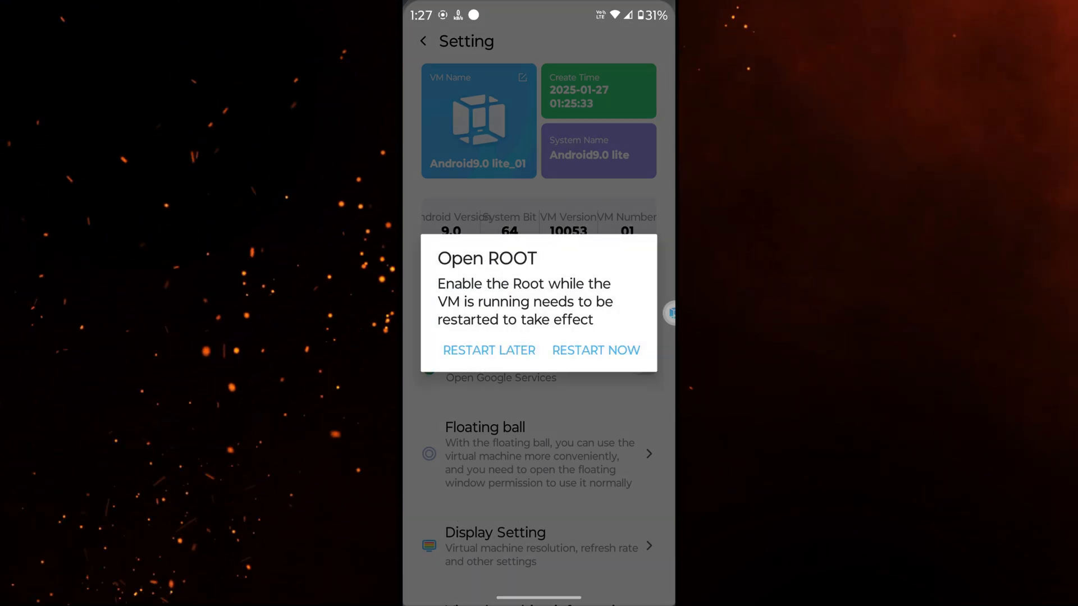
click(596, 350)
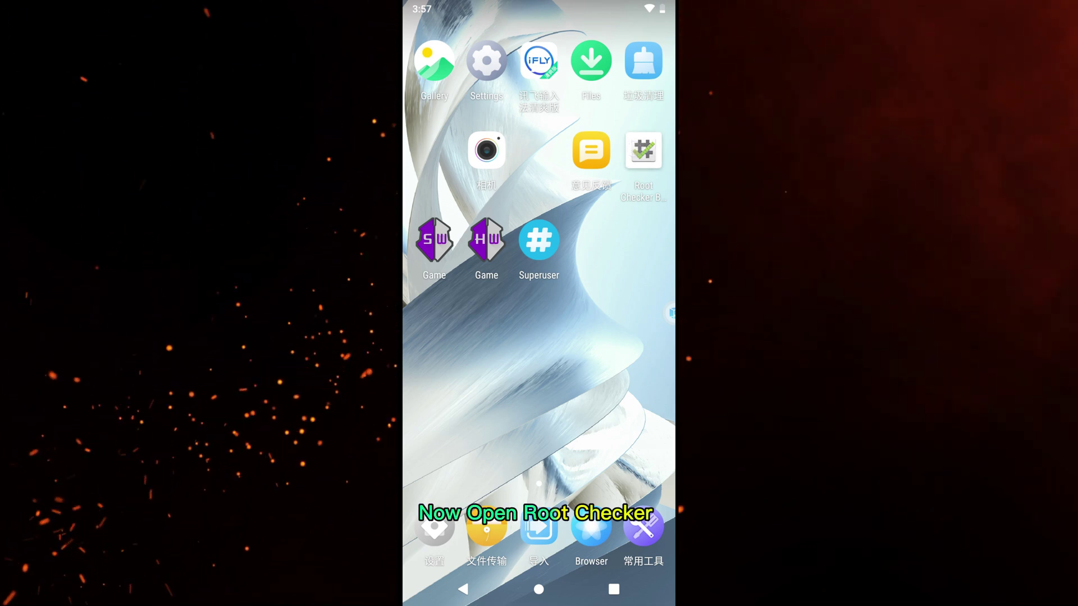
Re-run Root Checker's verification, allow the Superuser request, and return home with root confirmed
click(643, 152)
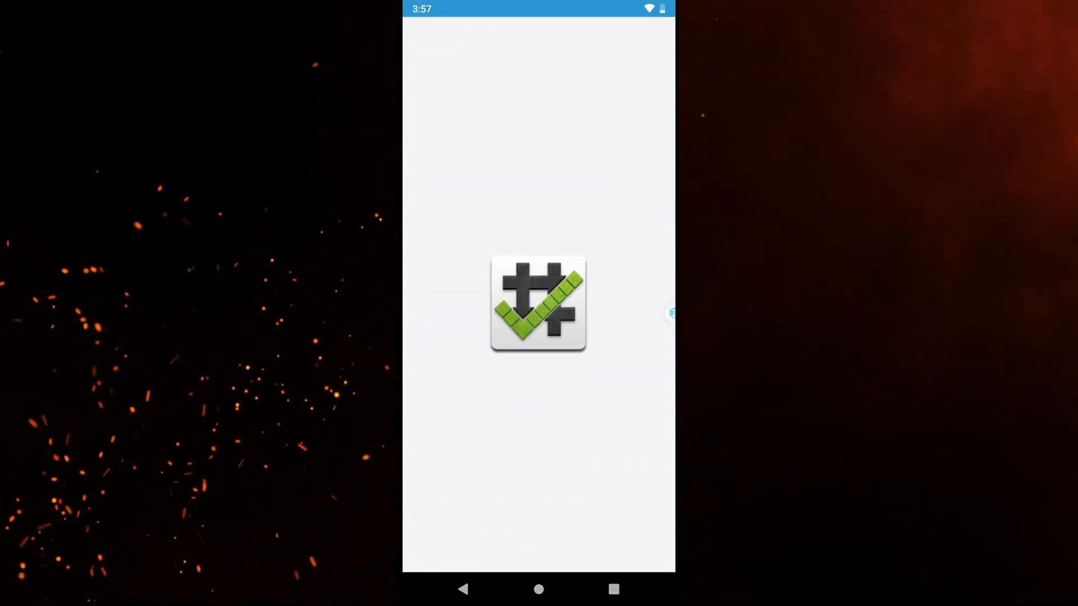
click(628, 185)
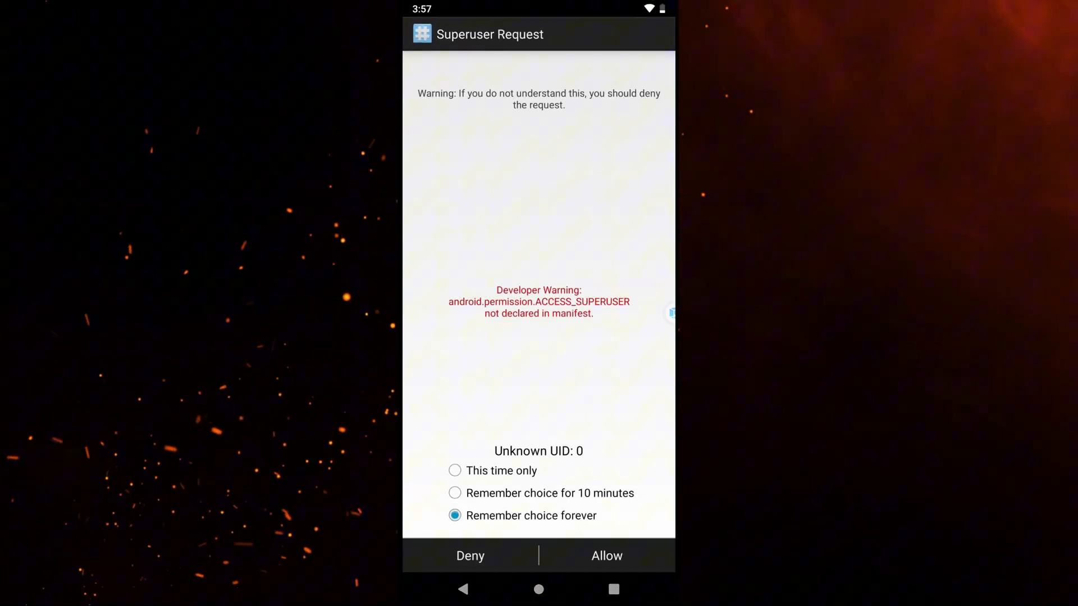
click(606, 556)
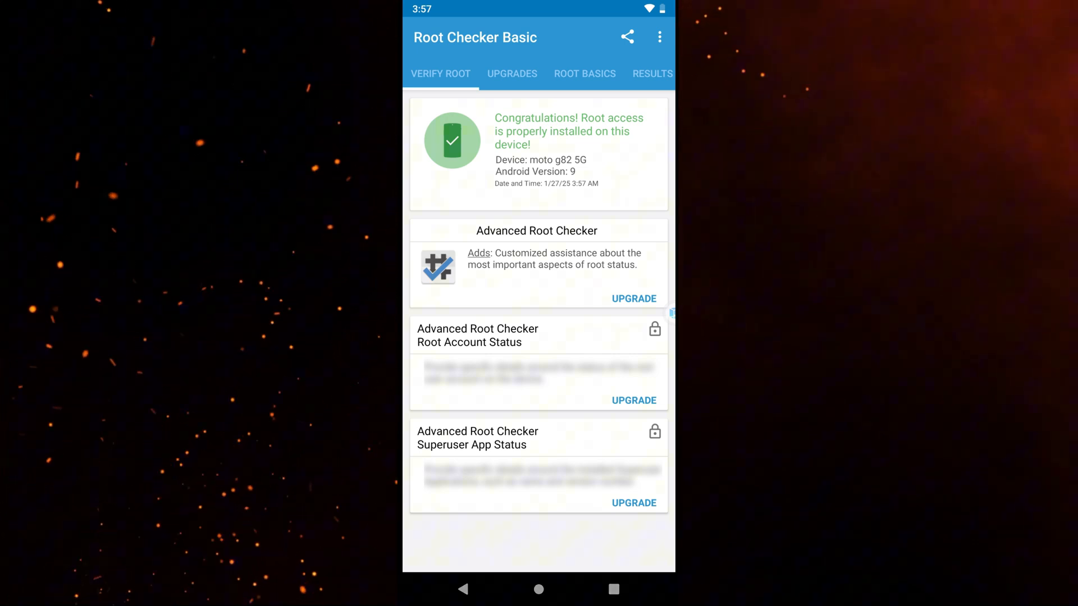
click(539, 590)
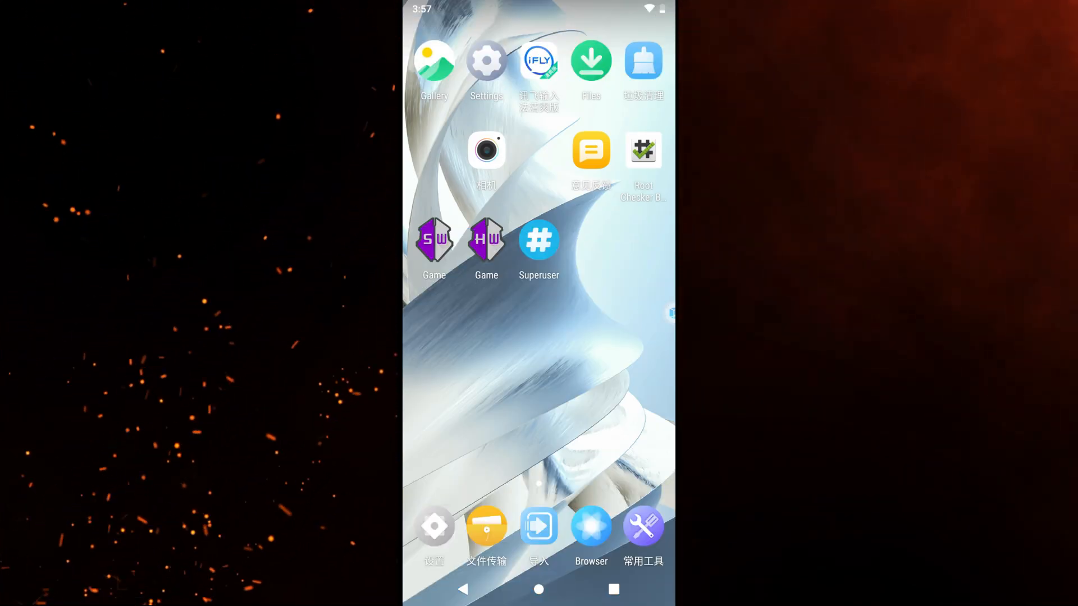
Glance at Superuser's allowed list, then start GameGuardian so its floating icon appears over the home screen
click(539, 241)
click(540, 590)
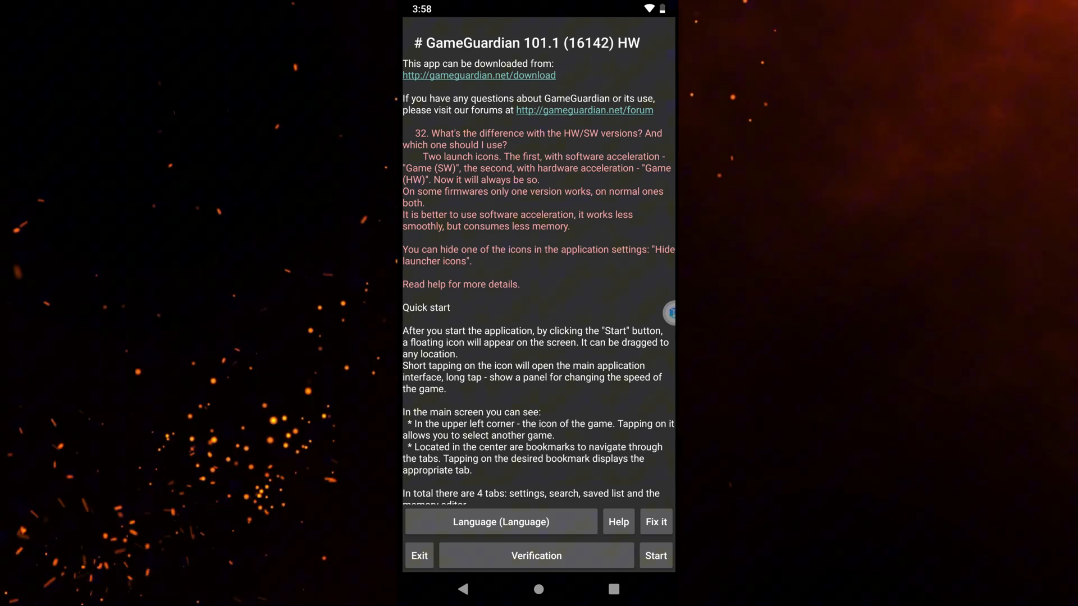
click(657, 556)
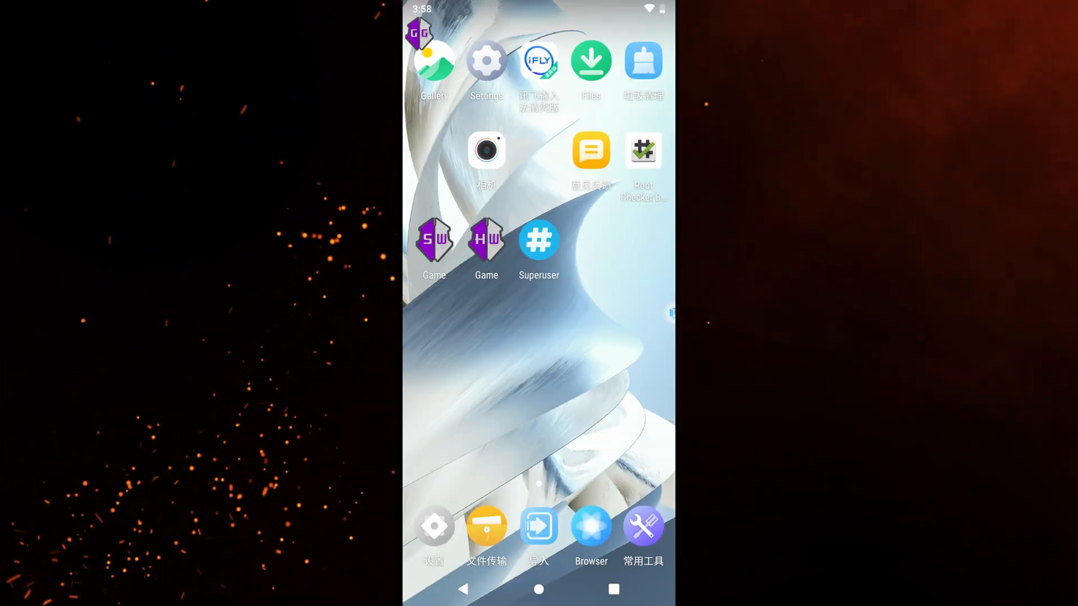